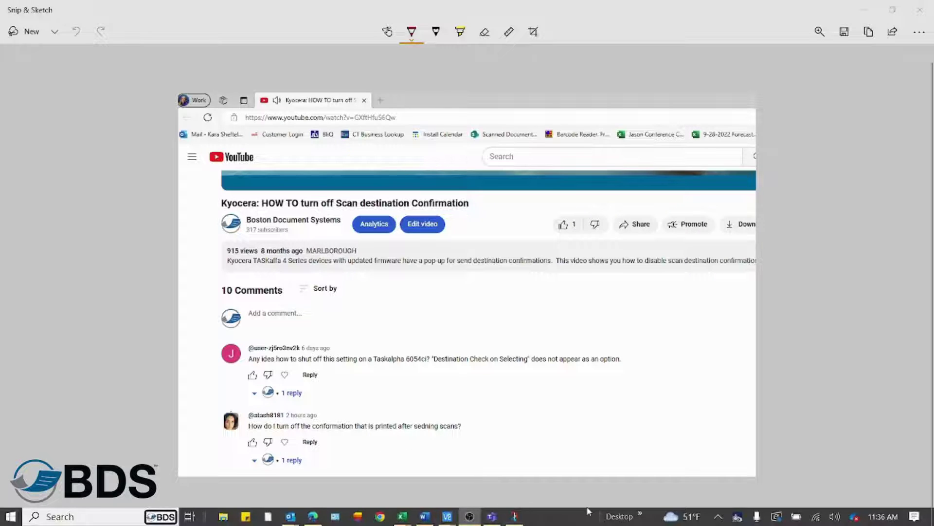
# - Close the YouTube comments screenshot to reveal the Kyocera copier home screen
pyautogui.click(861, 10)
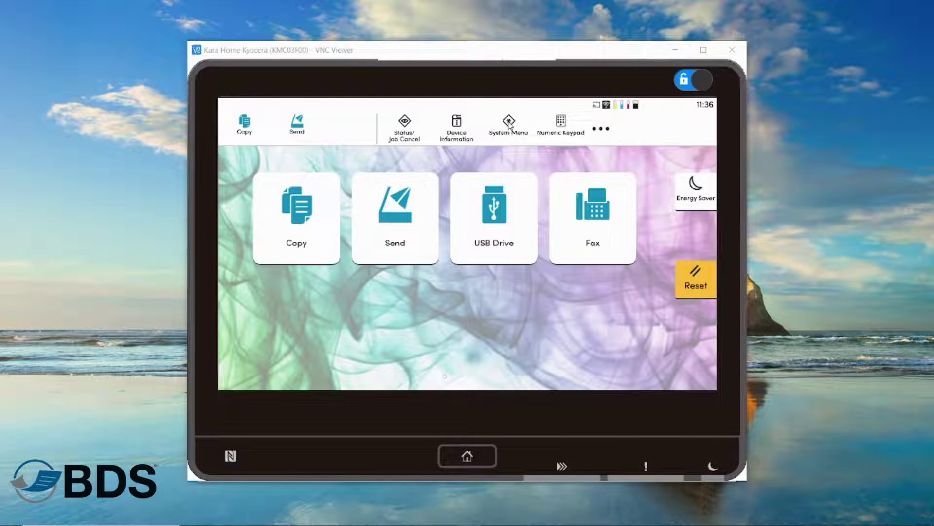
# - Go to System Menu > Notification/Report on the Kyocera copier panel
pyautogui.click(509, 125)
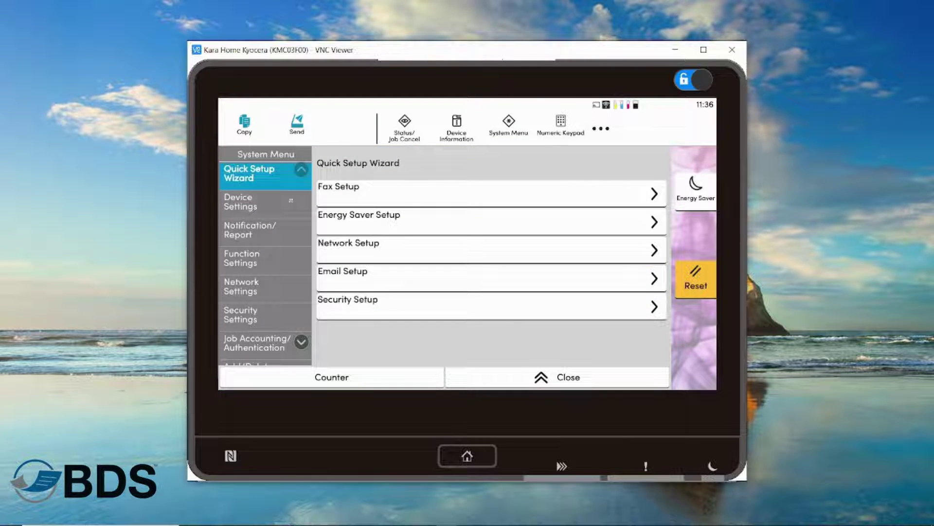
pyautogui.click(250, 231)
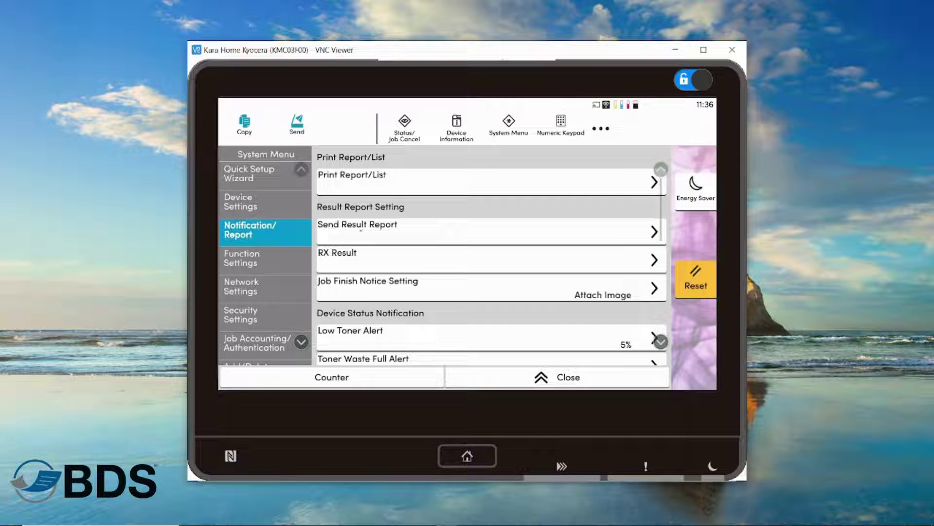
# - Set the Send Result Report for Email/Folder to Error Only
pyautogui.click(361, 231)
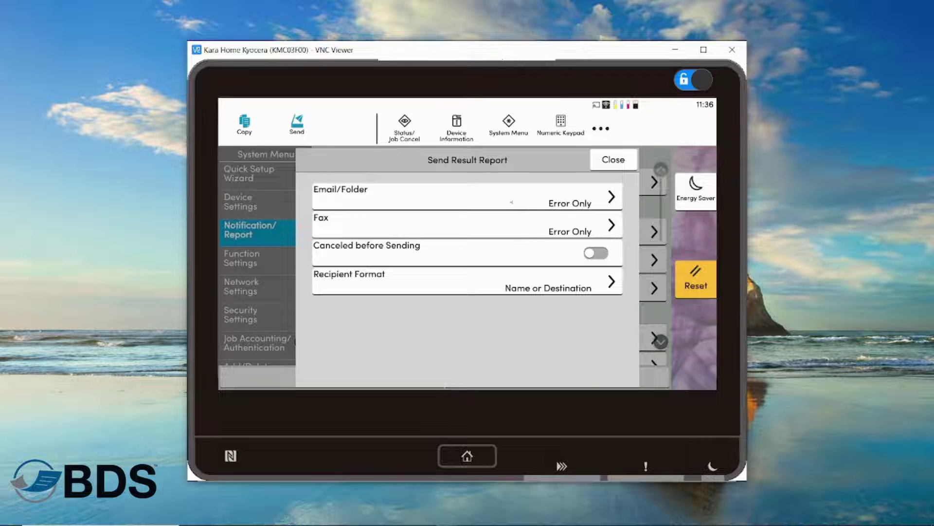
pyautogui.click(507, 195)
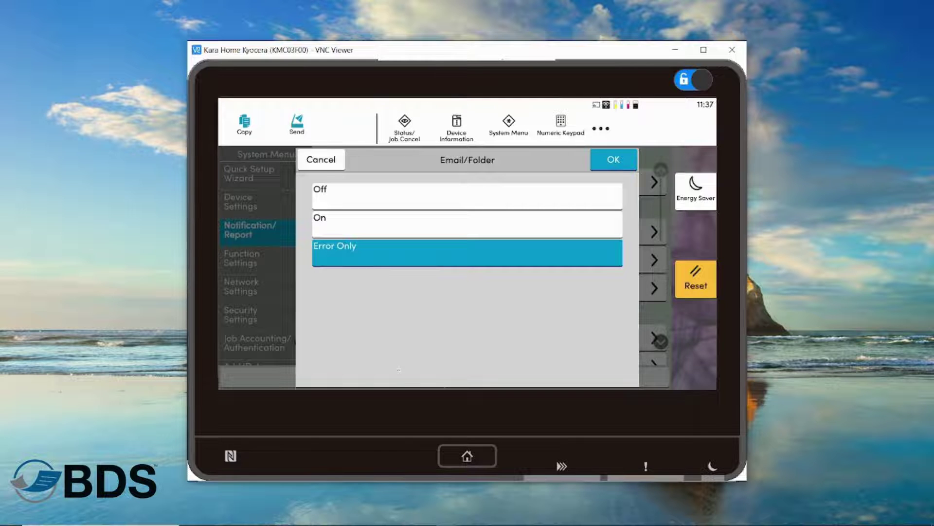
pyautogui.click(618, 158)
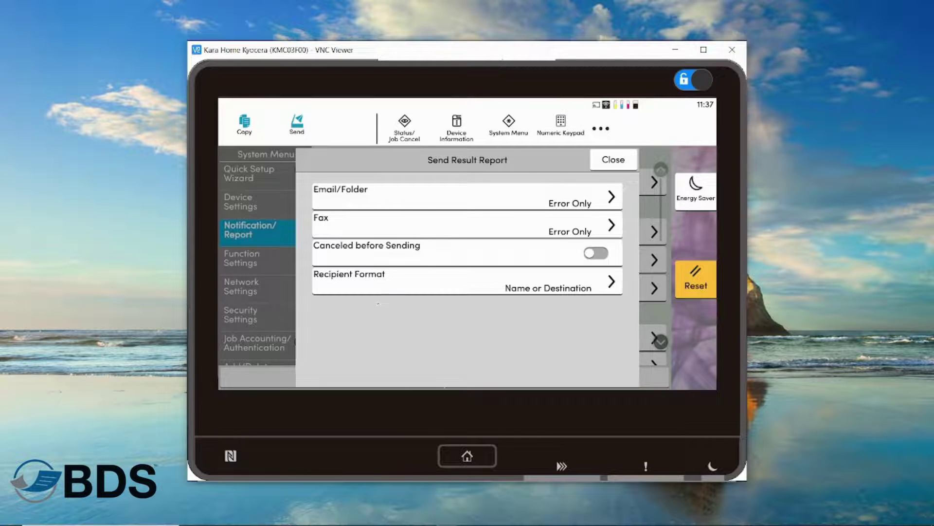
# - Set the fax Send Result Report to Error Only and close the Send Result Report settings
pyautogui.click(411, 231)
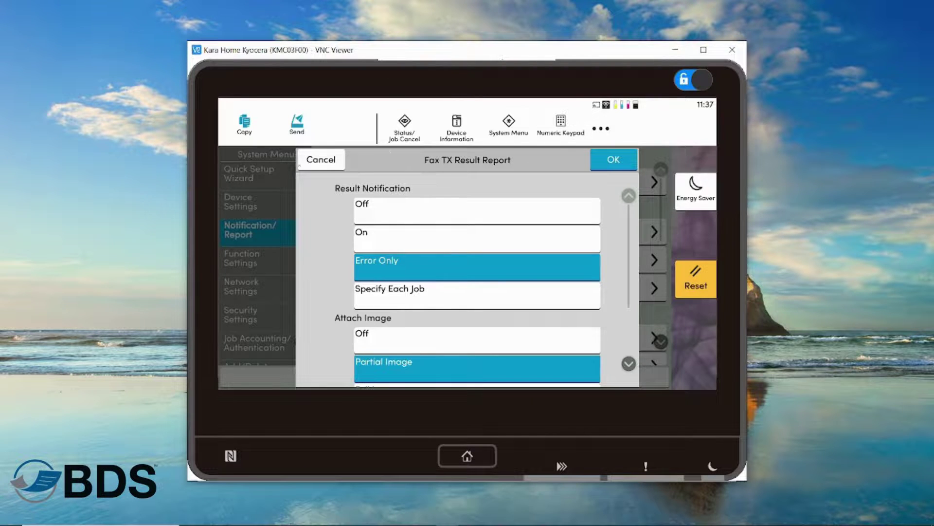
pyautogui.click(605, 165)
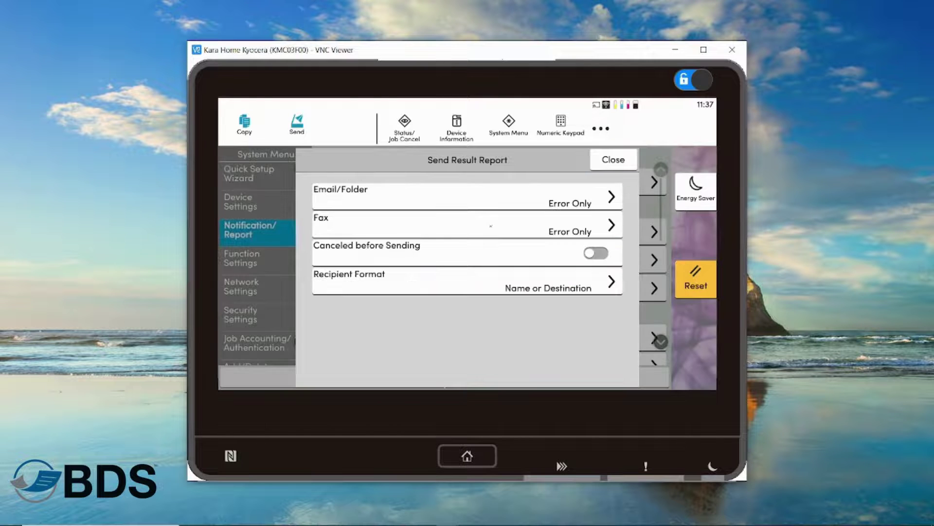
pyautogui.click(616, 165)
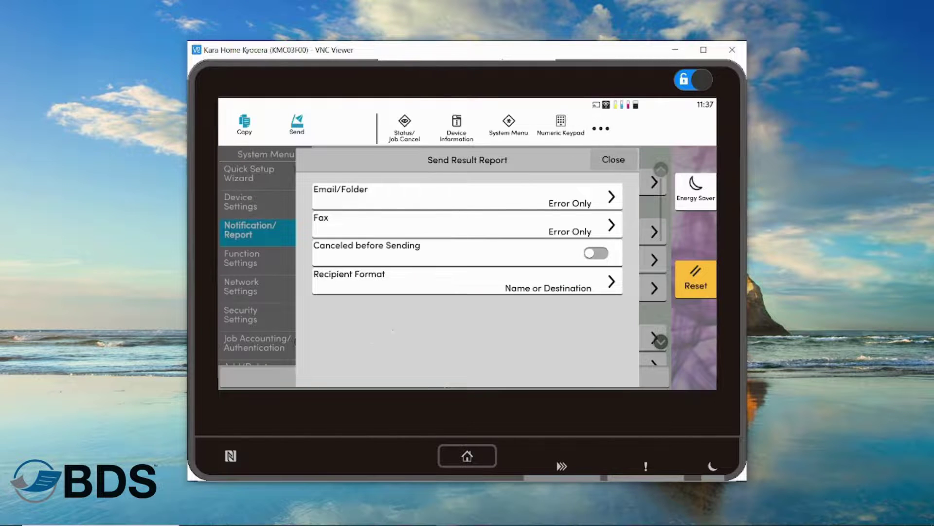
pyautogui.click(468, 456)
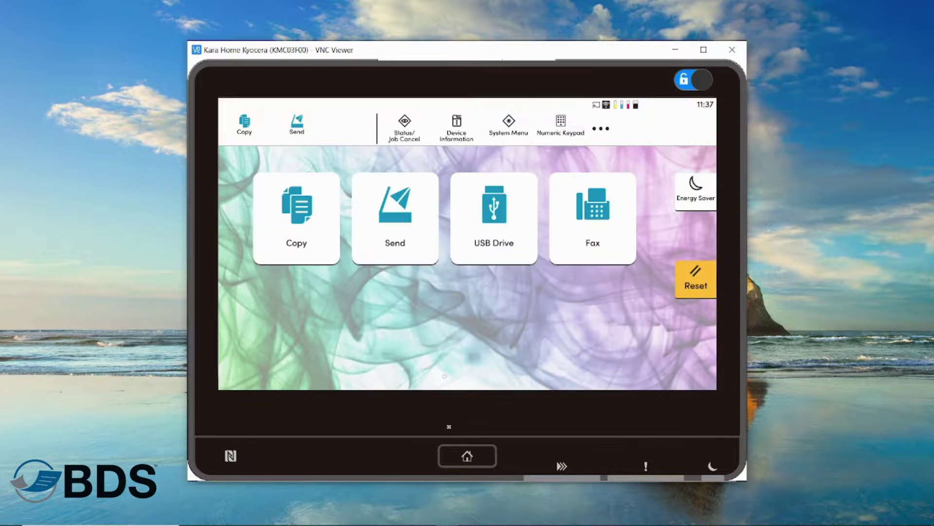